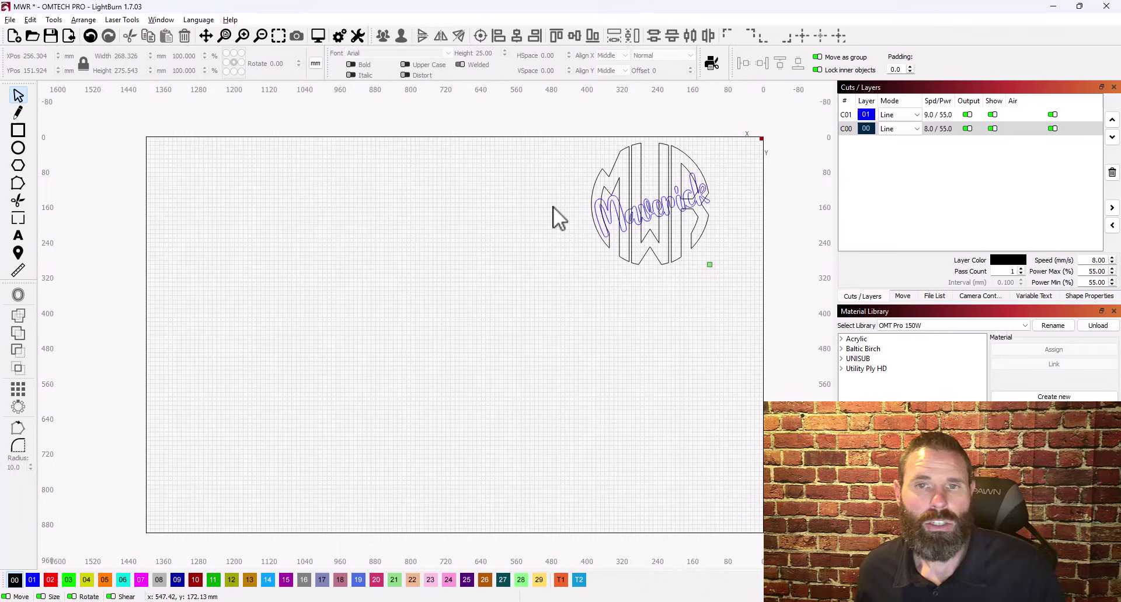
Step: Zoom the canvas so the MWR monogram and Maverick script fill the workspace
scroll(724, 154, up, 8)
scroll(735, 158, down, 4)
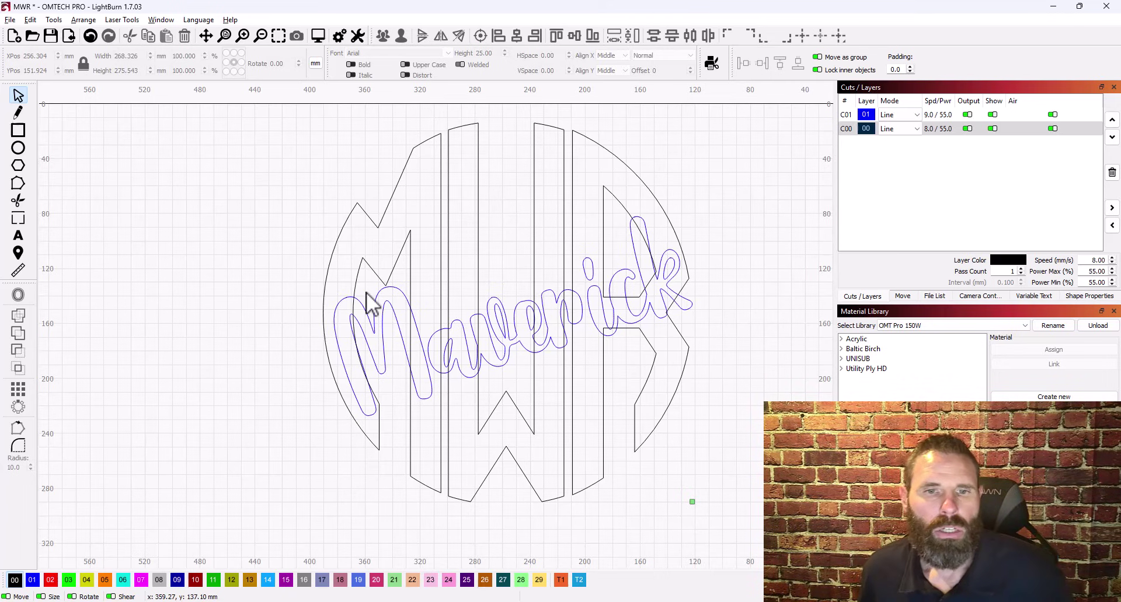
Step: Check the M, W, R slices and R triangle, then group all four with Ctrl+G
click(603, 390)
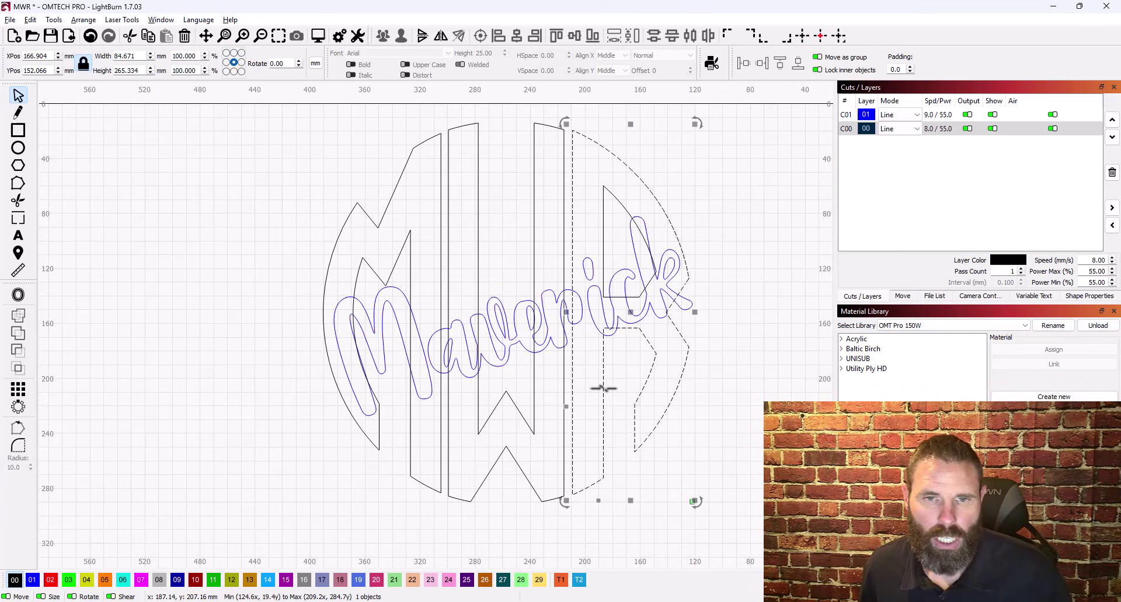
click(563, 419)
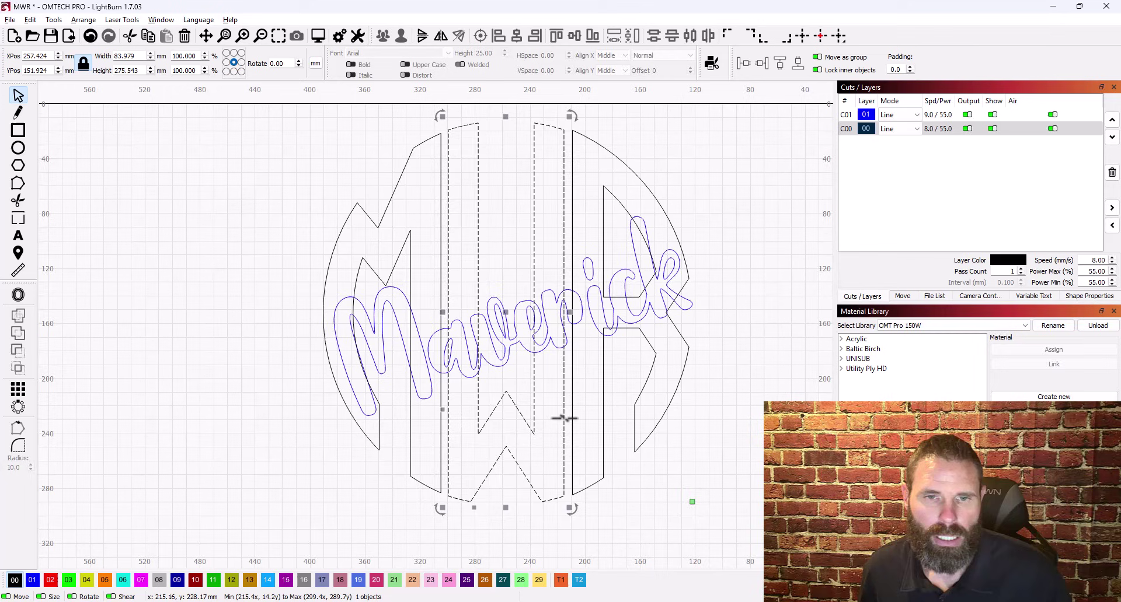
click(441, 436)
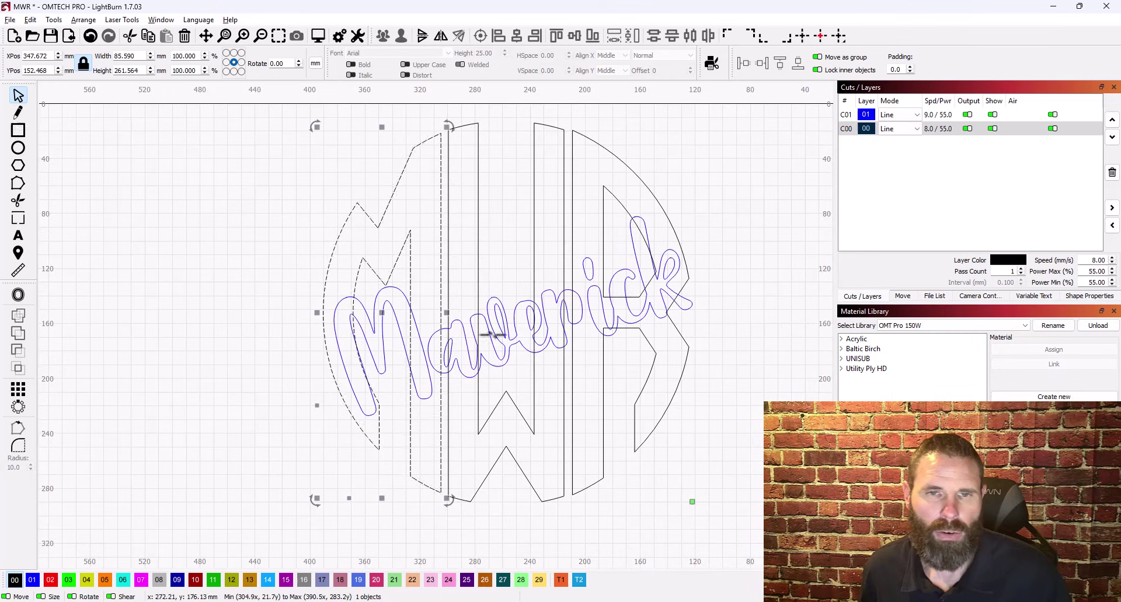
click(604, 233)
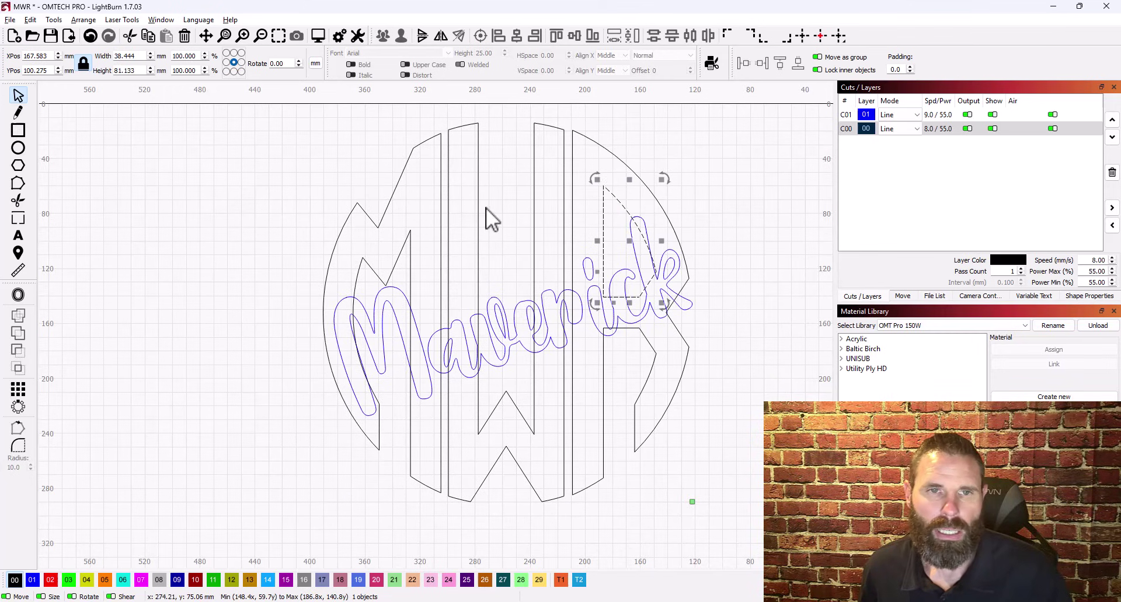
click(725, 186)
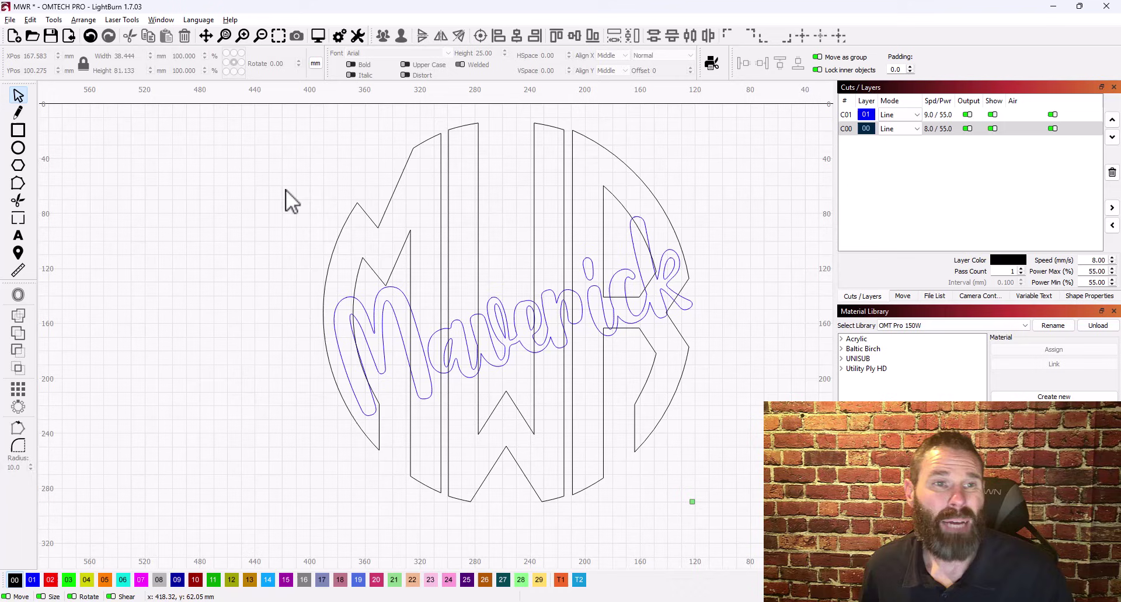
drag(677, 205, 337, 159)
key(ctrl+g)
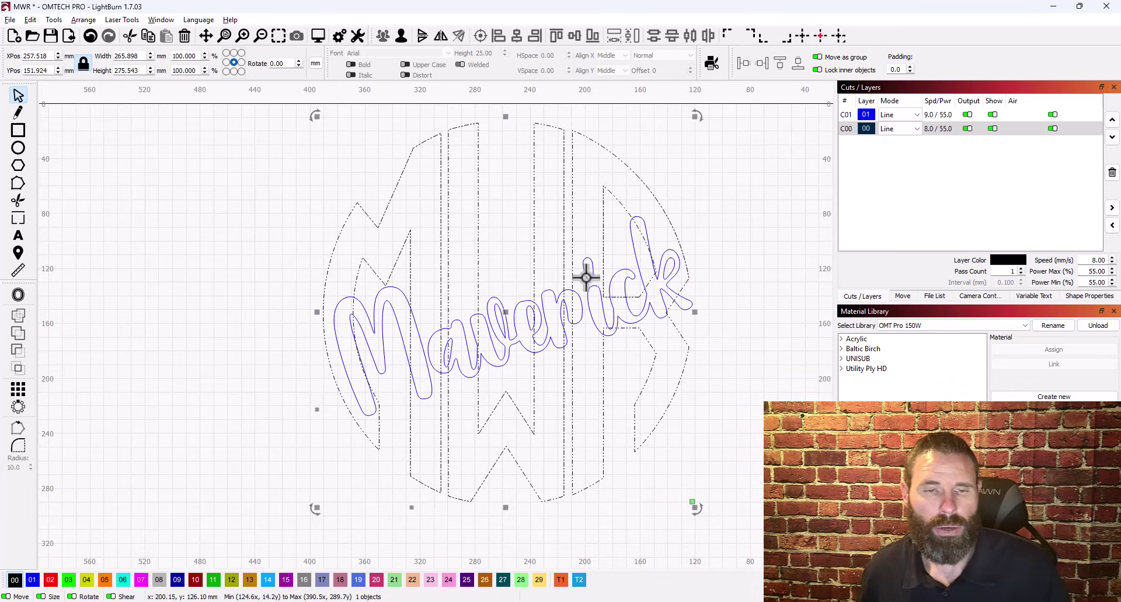
Step: Verify the monogram group, test-moving the R triangle and undoing it back into place
click(230, 315)
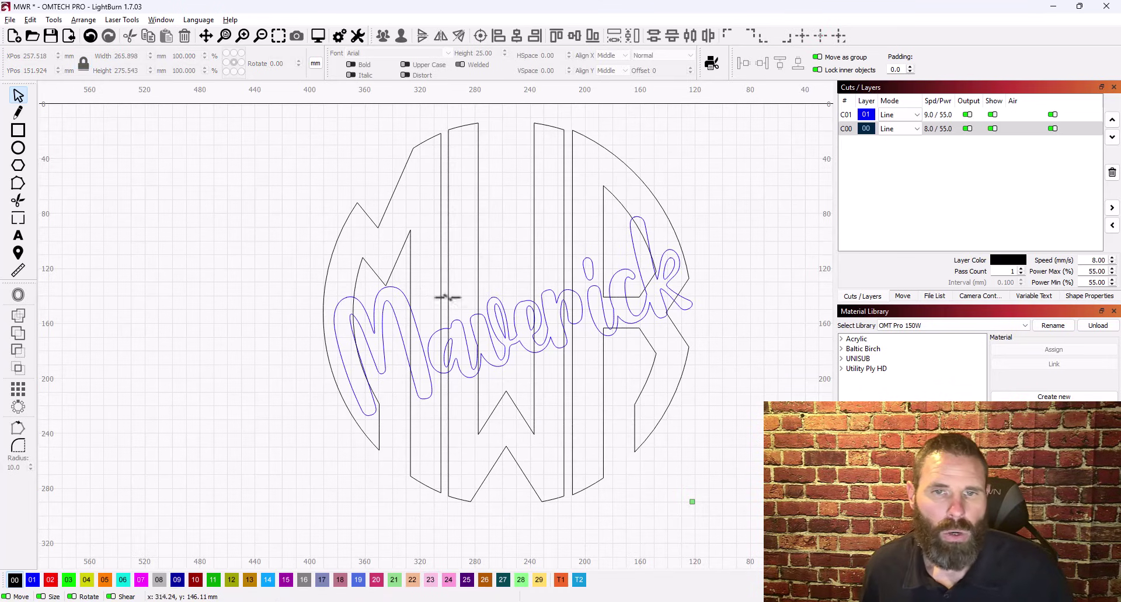
click(622, 202)
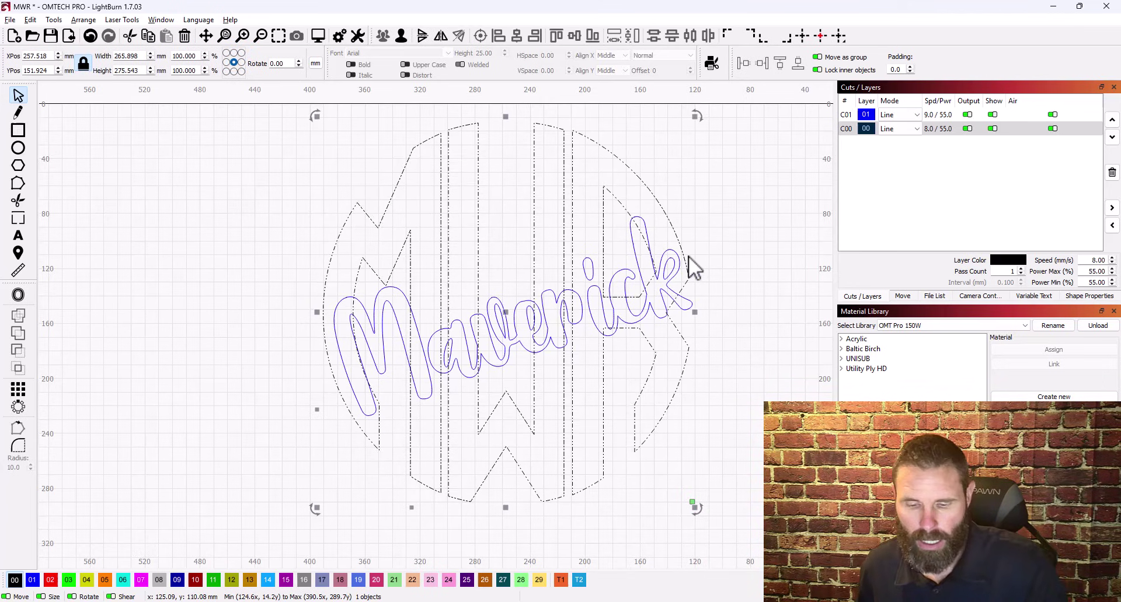
click(666, 217)
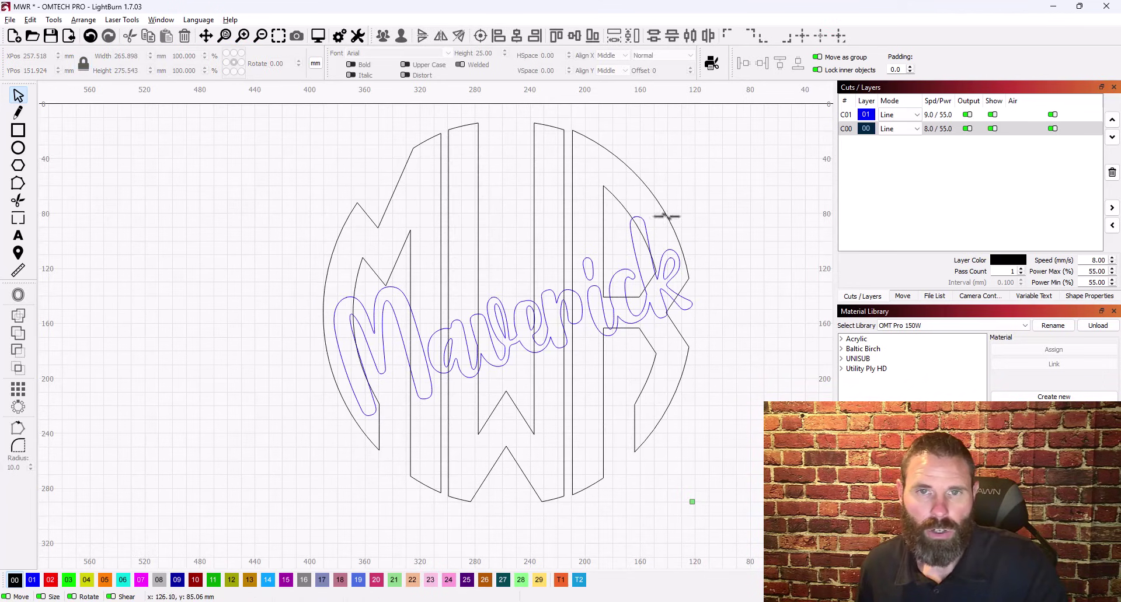
click(620, 202)
drag(634, 245, 750, 219)
key(ctrl+z)
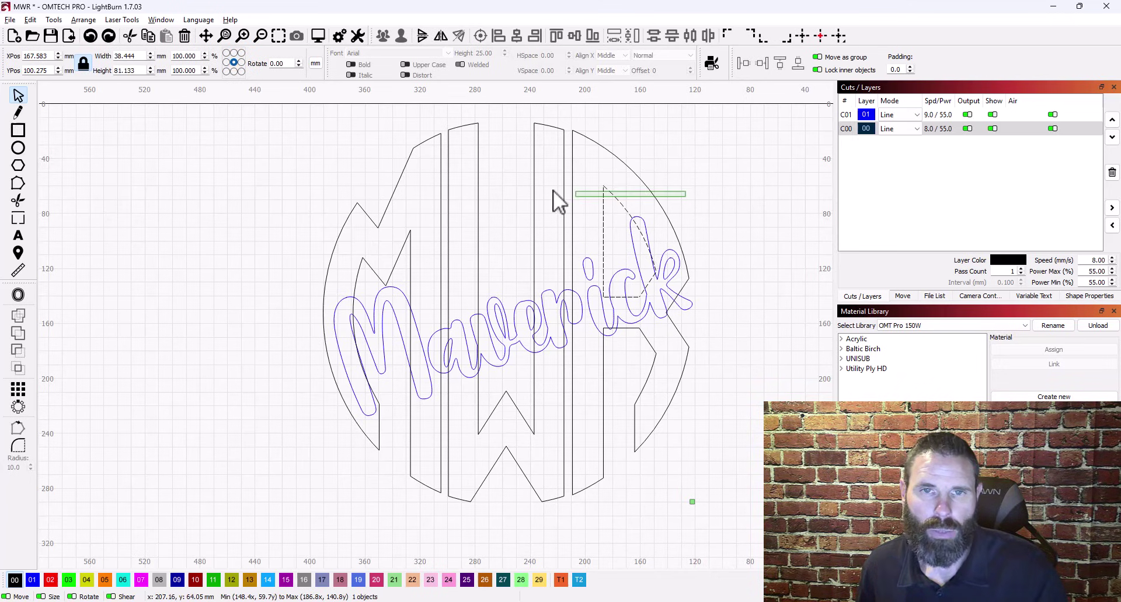
drag(553, 190, 381, 163)
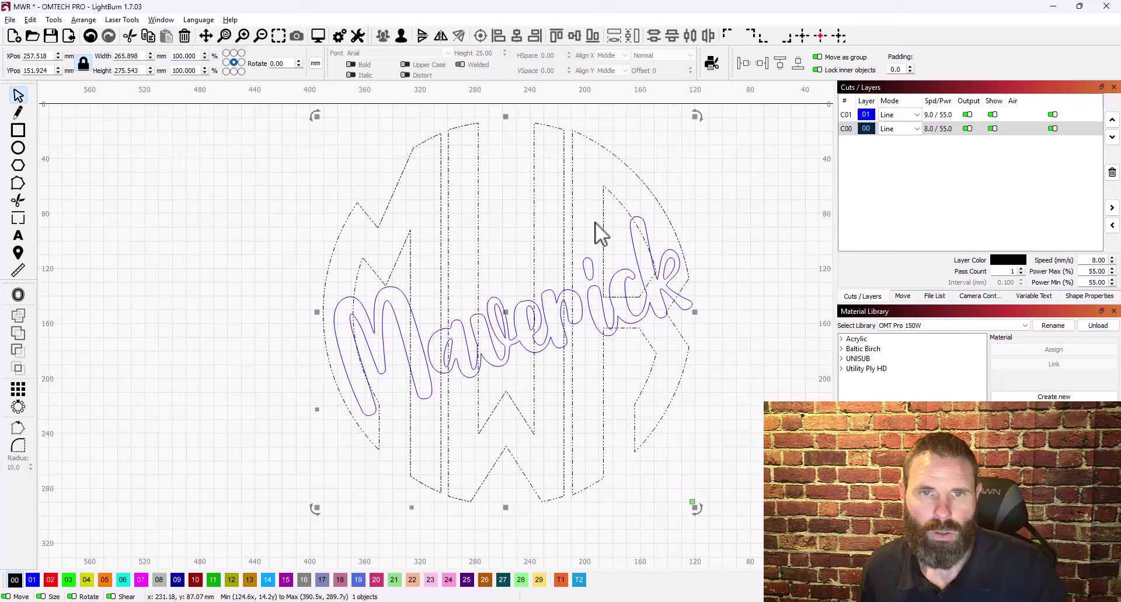
click(689, 197)
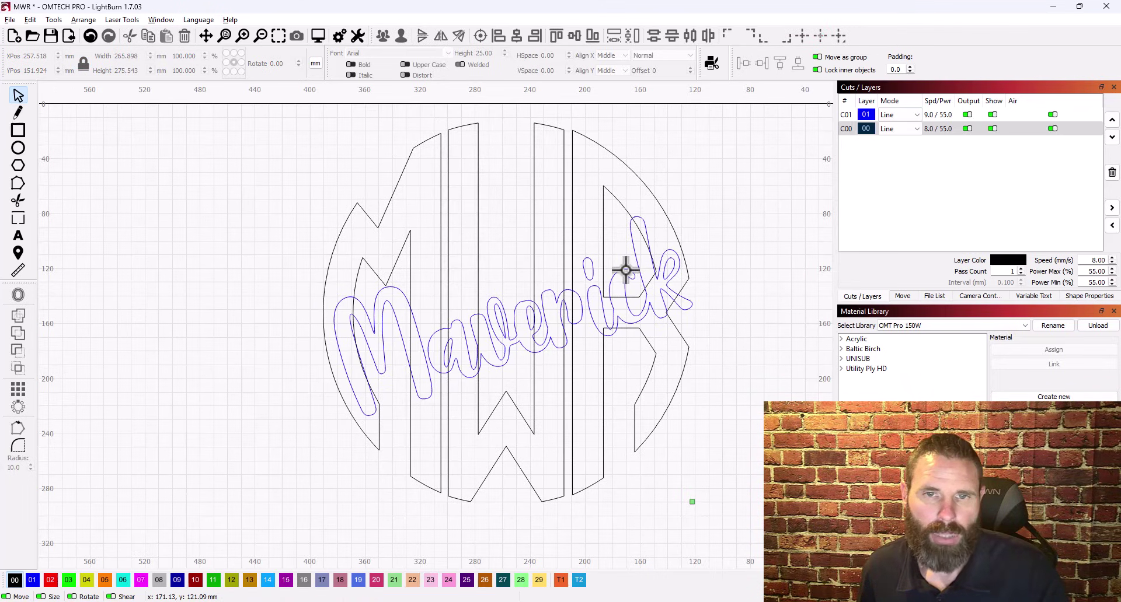
Step: Inspect the Maverick script text, deleting and restoring it so it stays unchanged
click(627, 270)
double_click(626, 271)
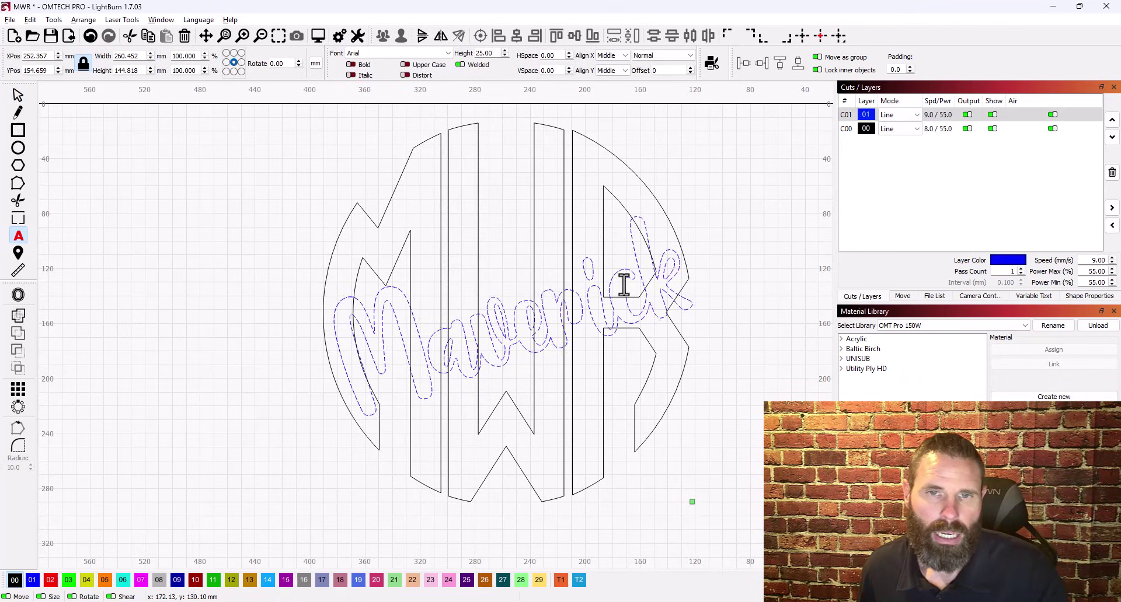
key(Escape)
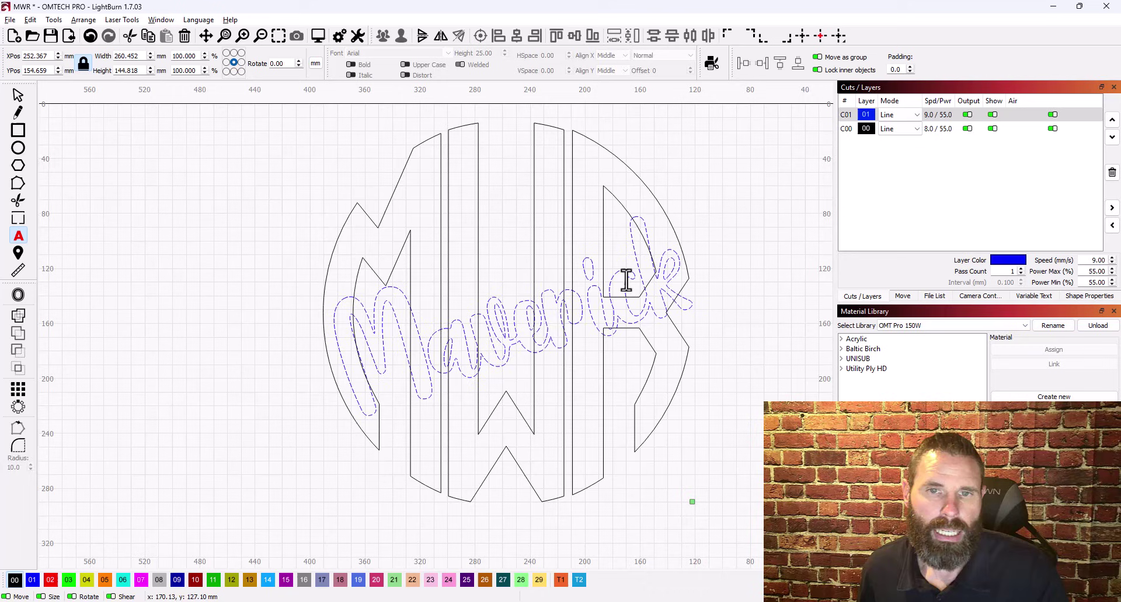
key(Delete)
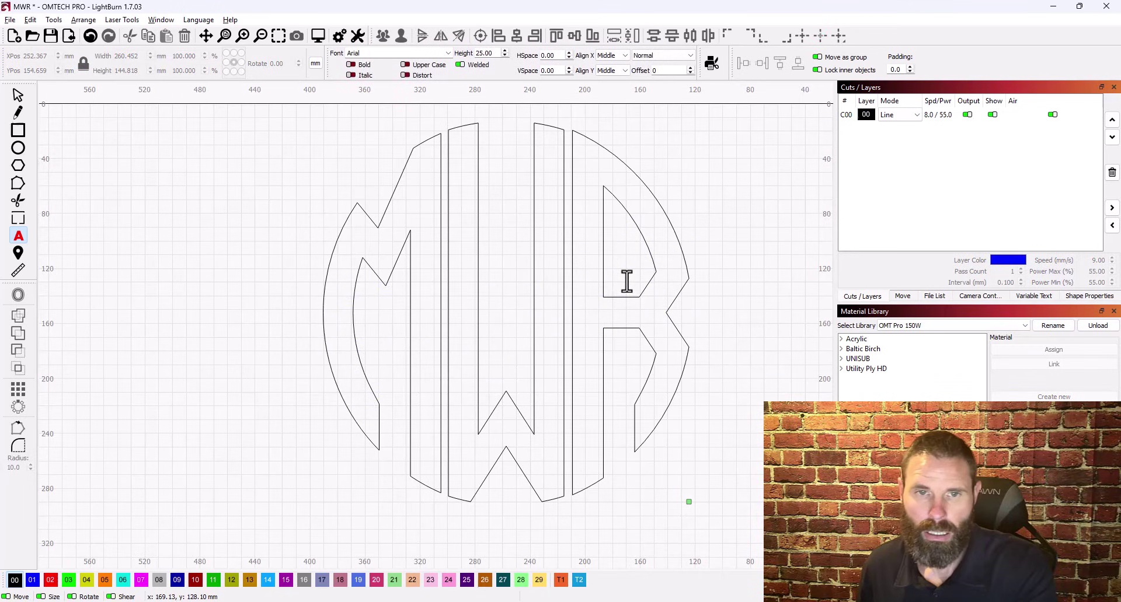
key(ctrl+z)
click(700, 235)
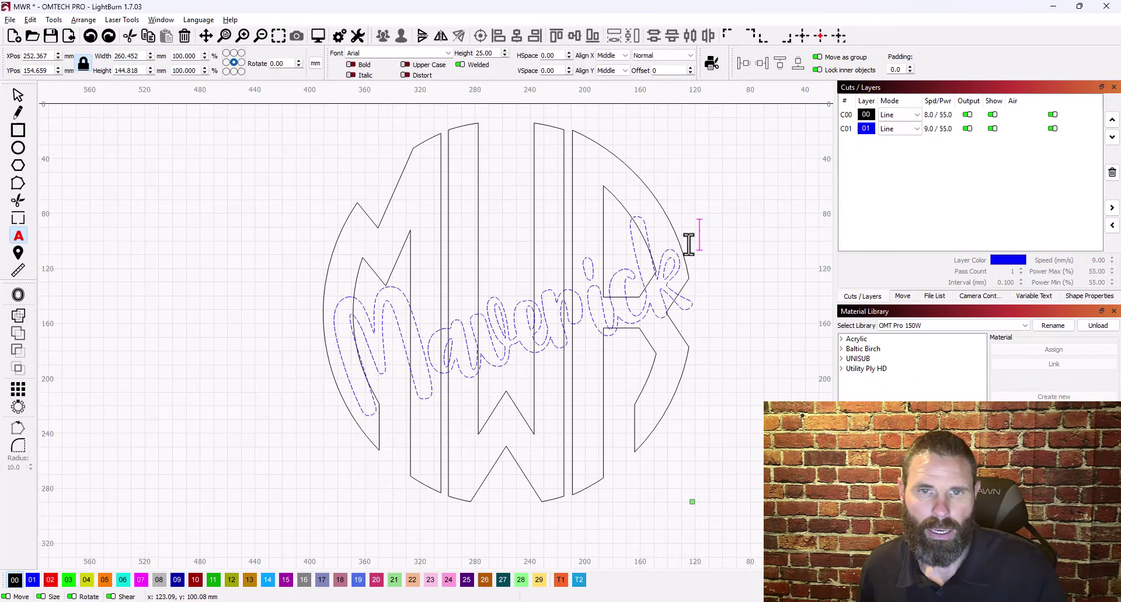
key(Escape)
key(Escape)
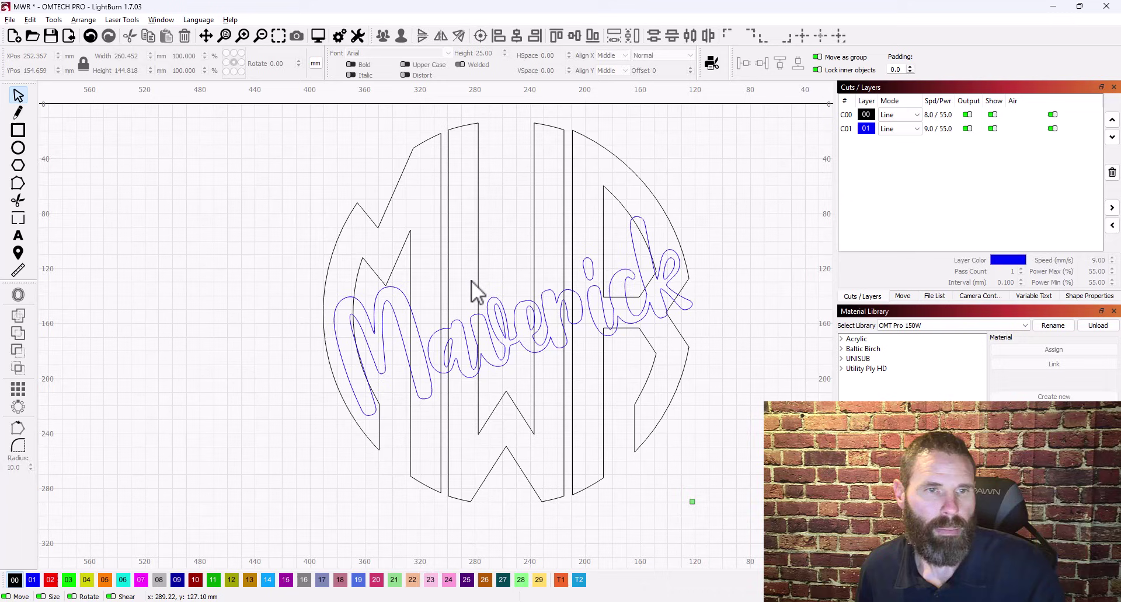
click(626, 288)
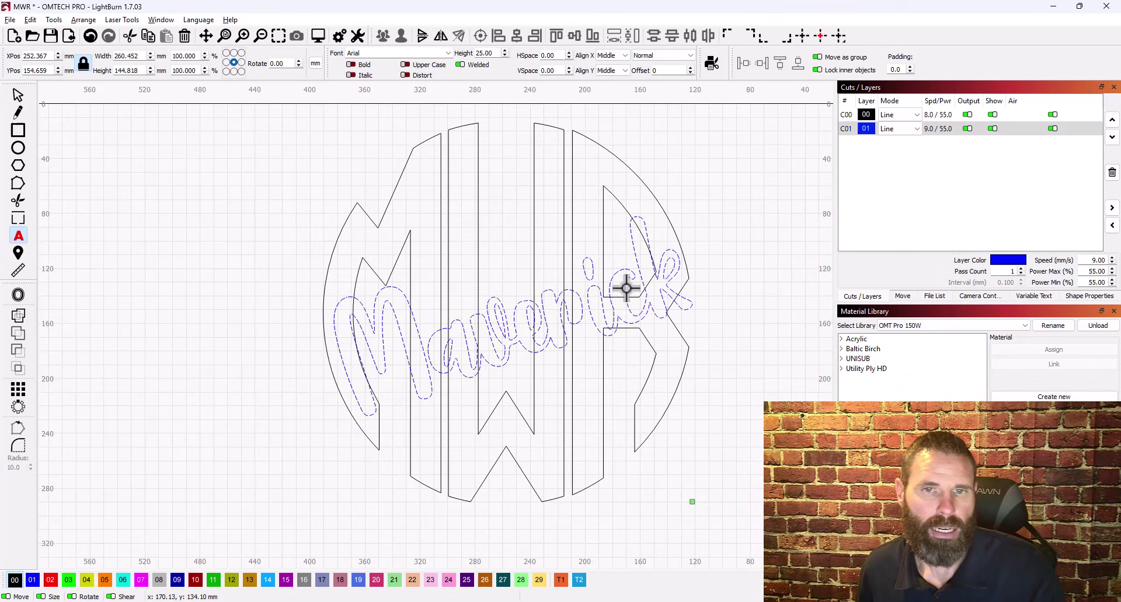
key(t)
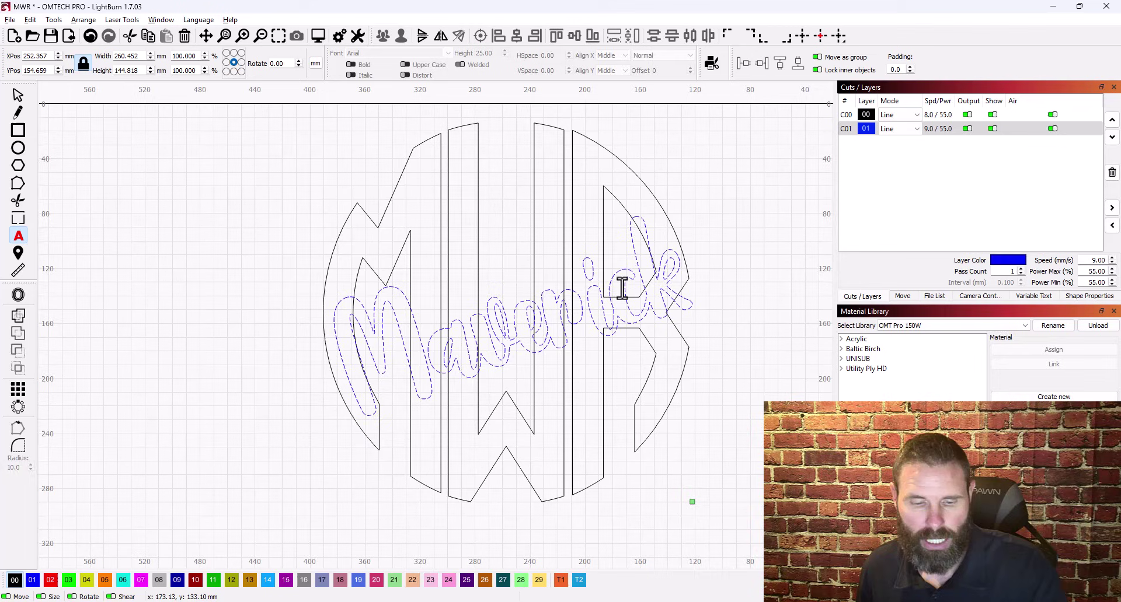
key(Escape)
key(Escape)
Step: Convert the Maverick text to paths and group its letters into one object with Ctrl+G
right_click(626, 285)
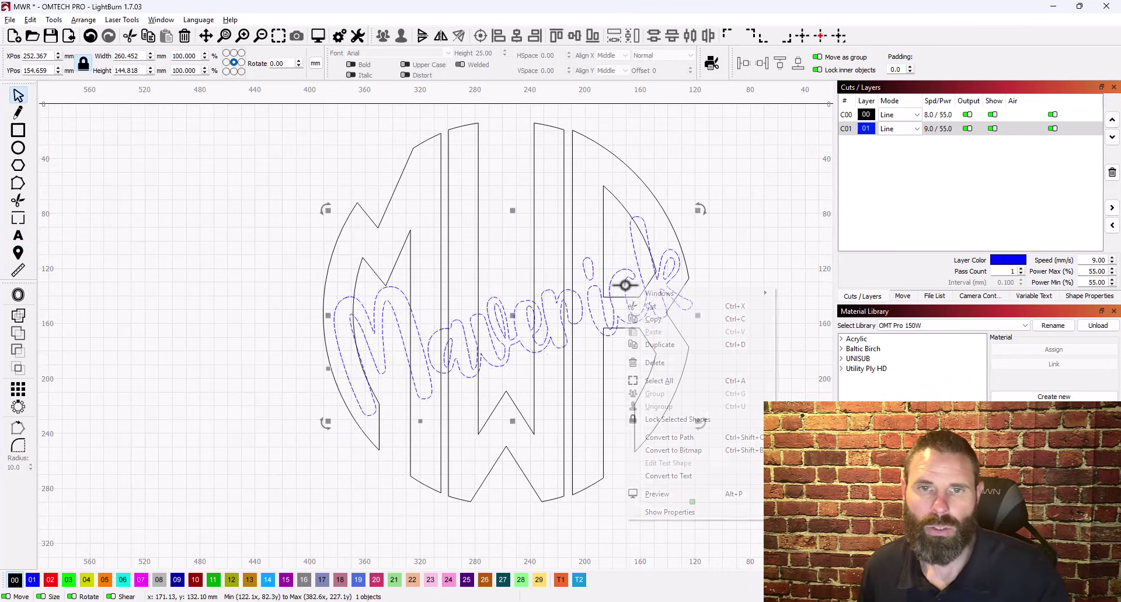
click(672, 438)
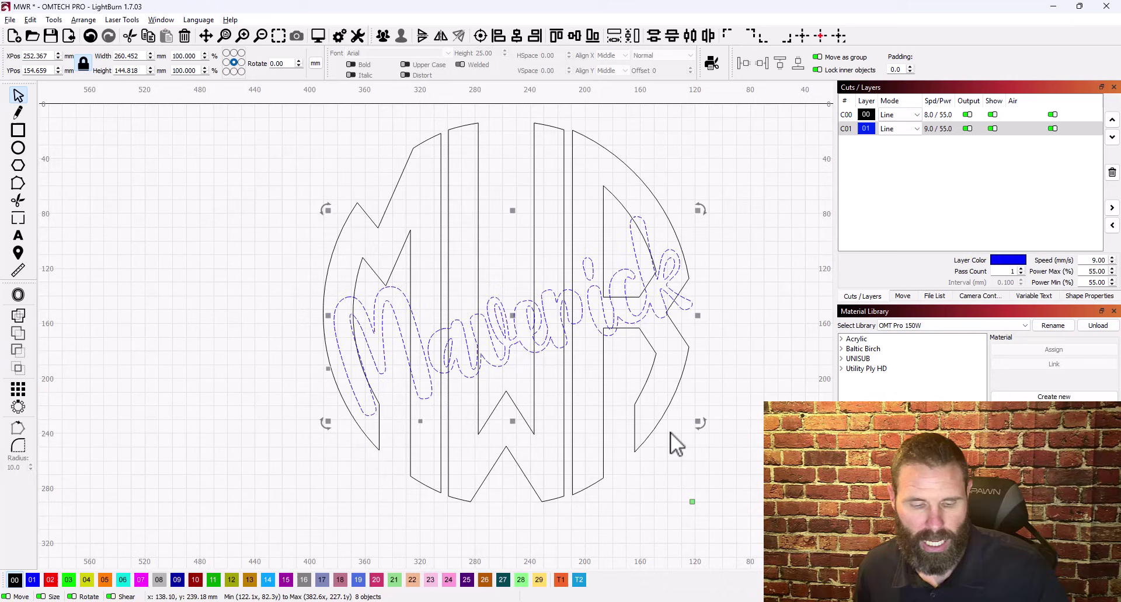
key(ctrl+g)
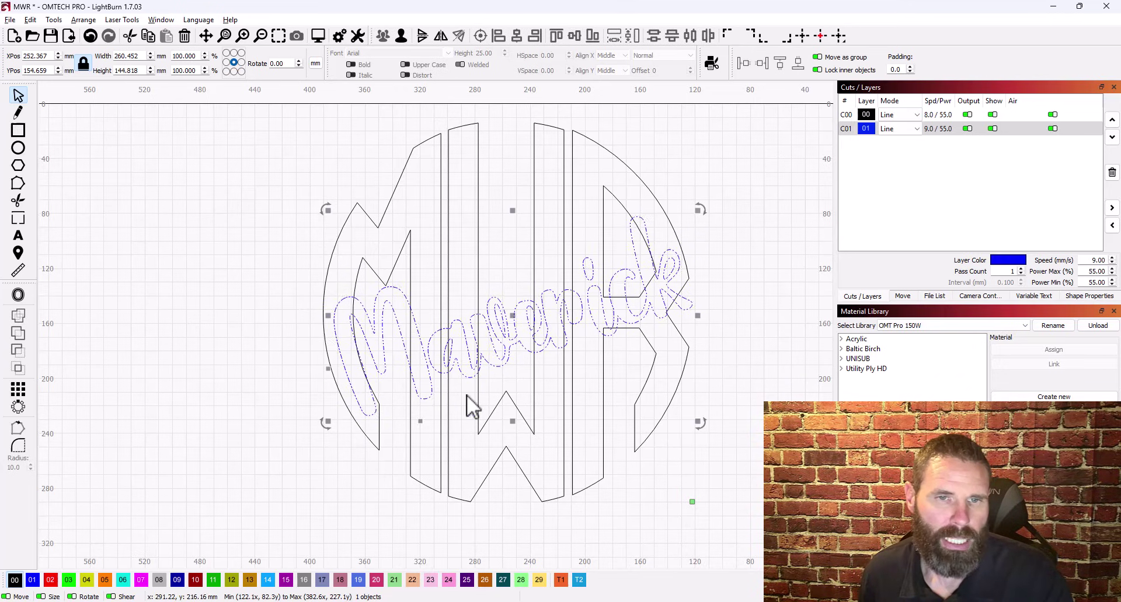
key(Escape)
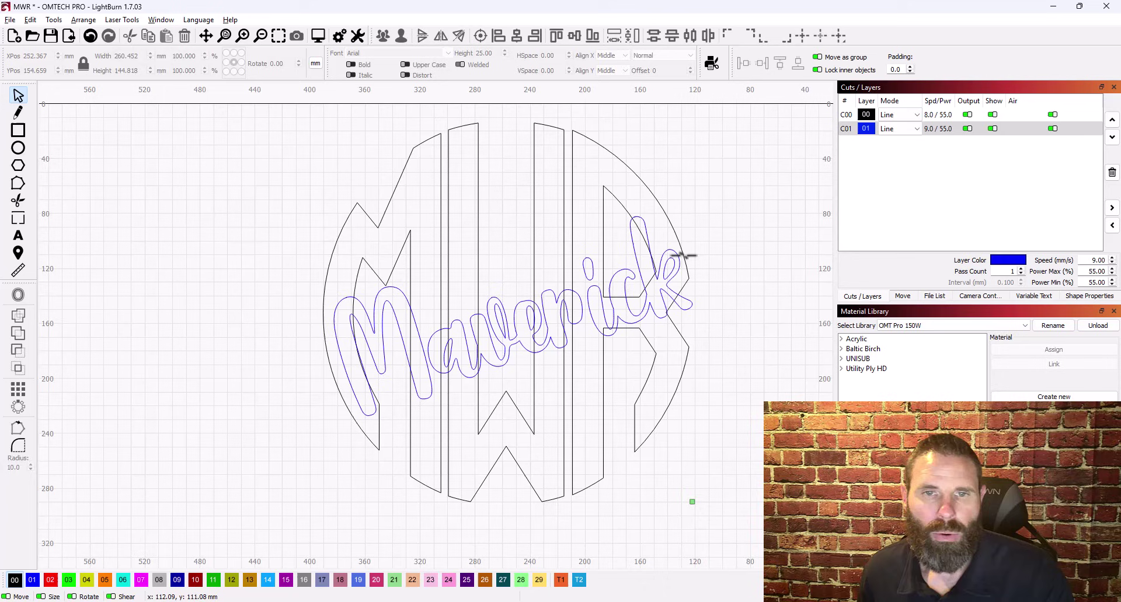
click(654, 199)
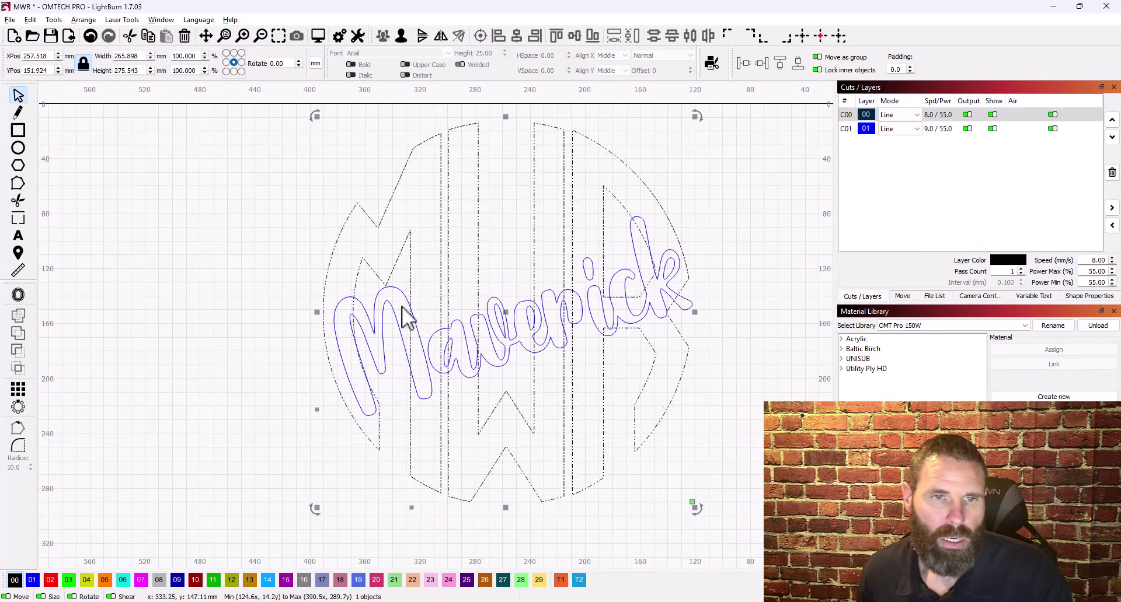
Step: Select the MWR monogram plus the Maverick script and apply Boolean Subtract
click(388, 288)
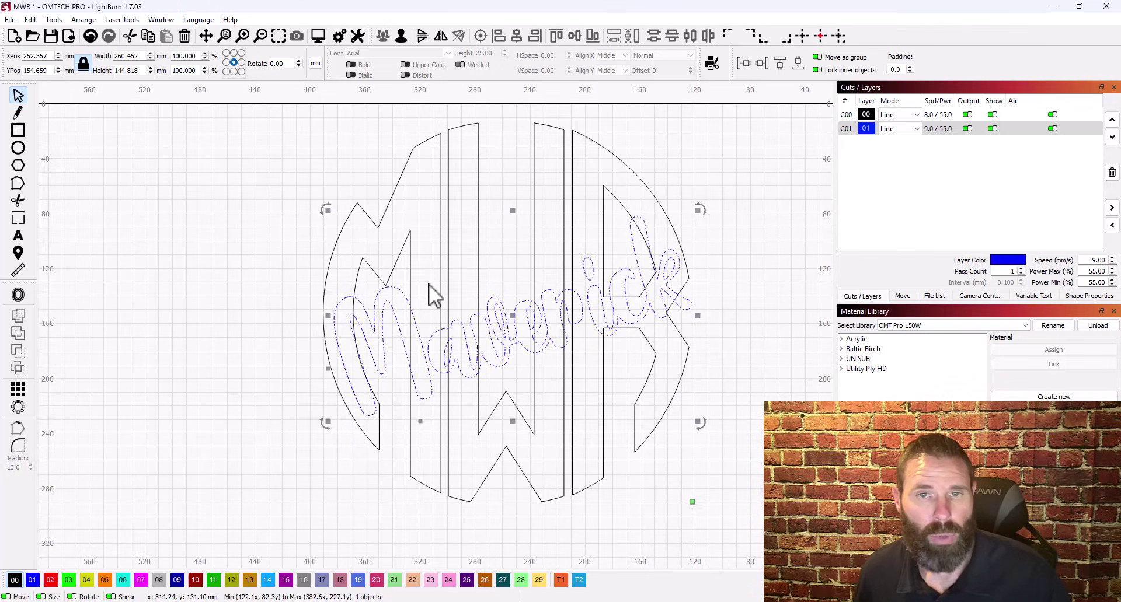
click(609, 156)
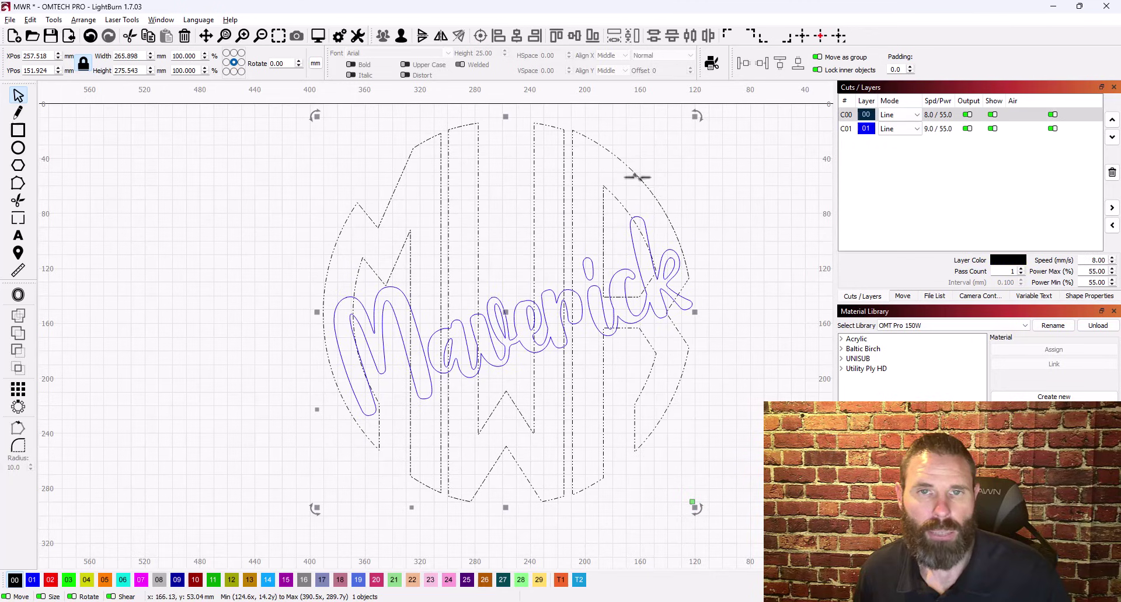
shift+click(612, 275)
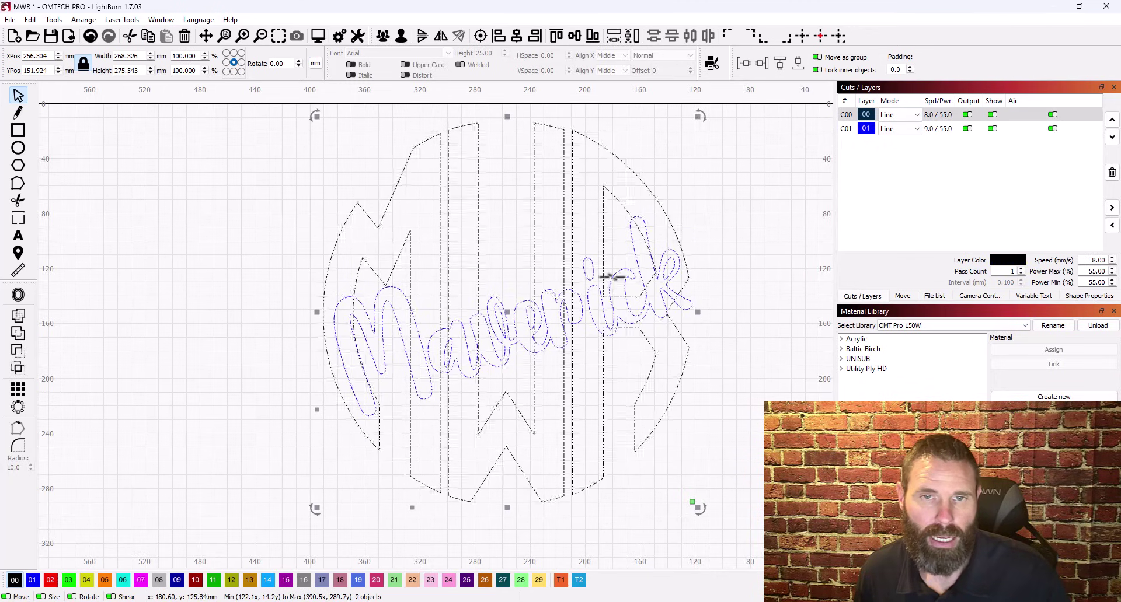
click(23, 353)
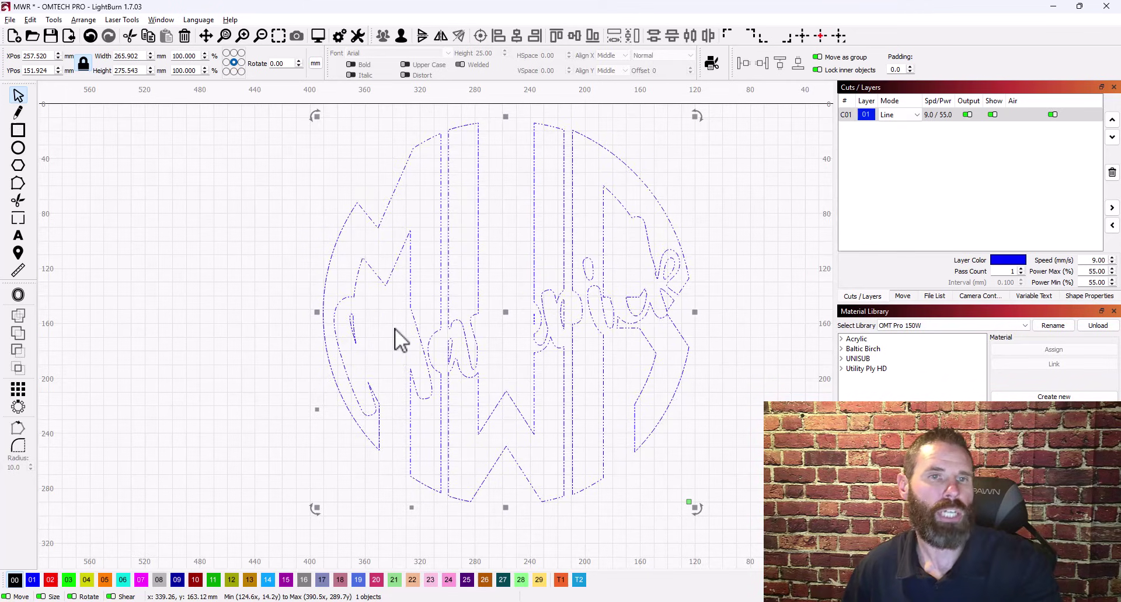
Step: Undo the first subtraction, reselect monogram and Maverick script, and apply Boolean Subtract again
key(ctrl+z)
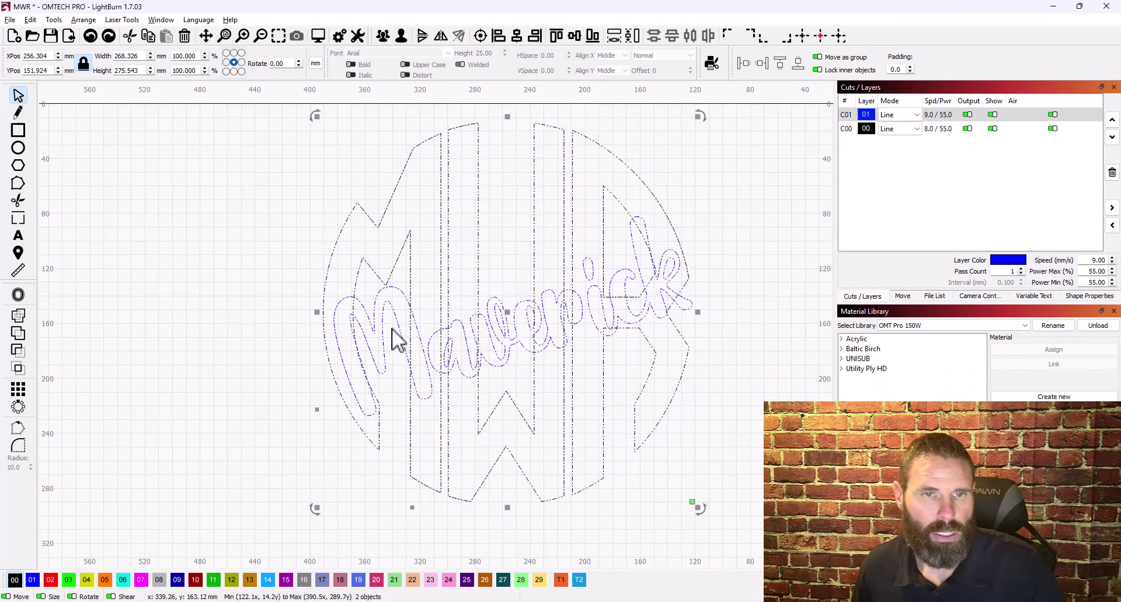
click(393, 329)
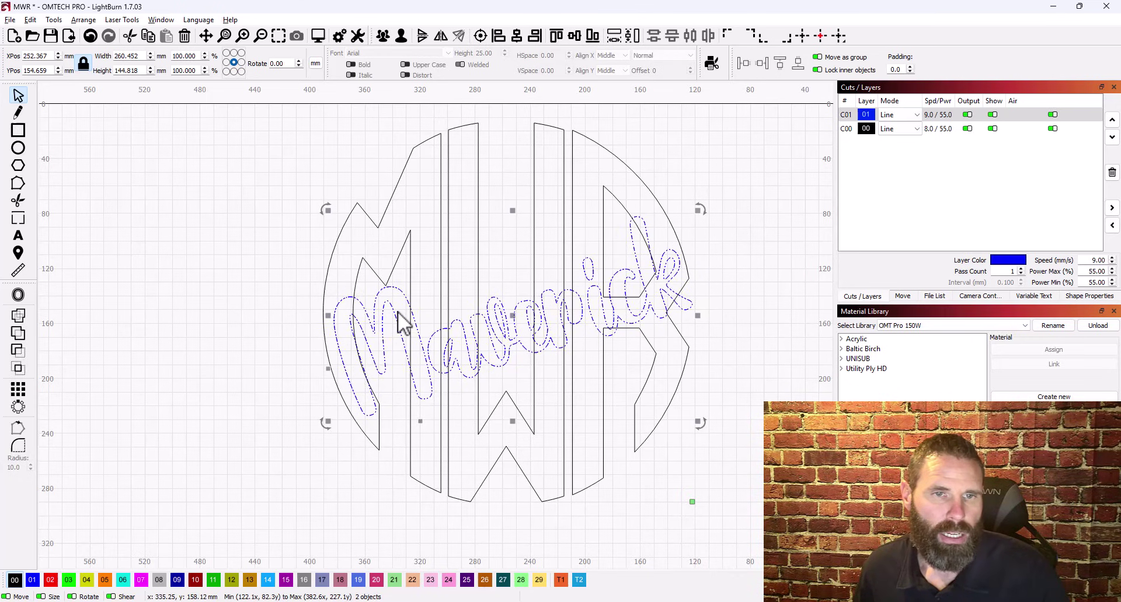
click(284, 321)
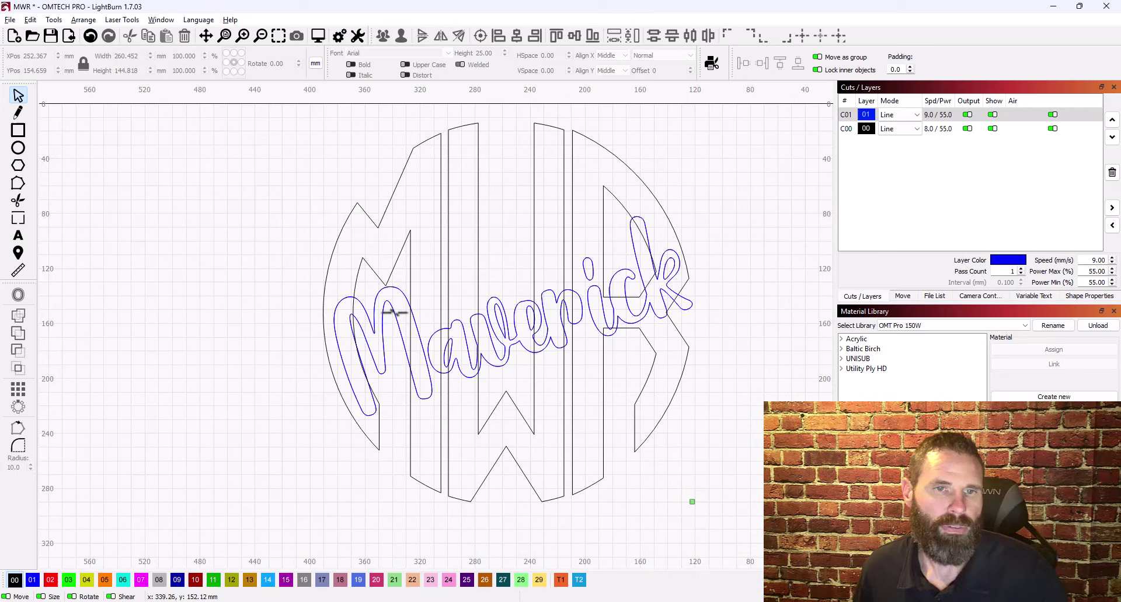
click(615, 155)
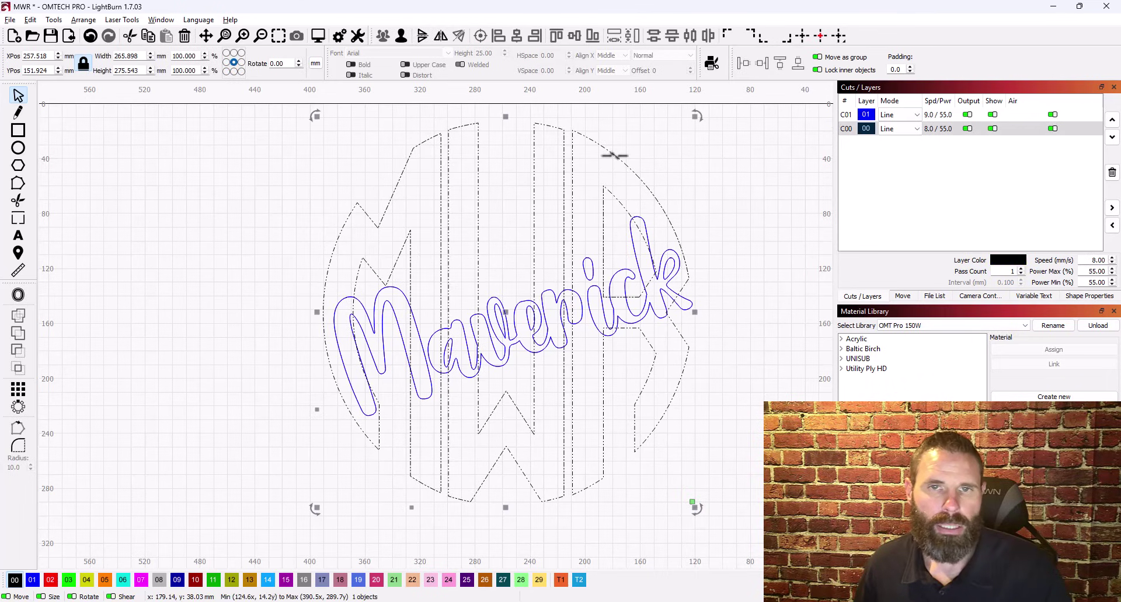
shift+click(397, 319)
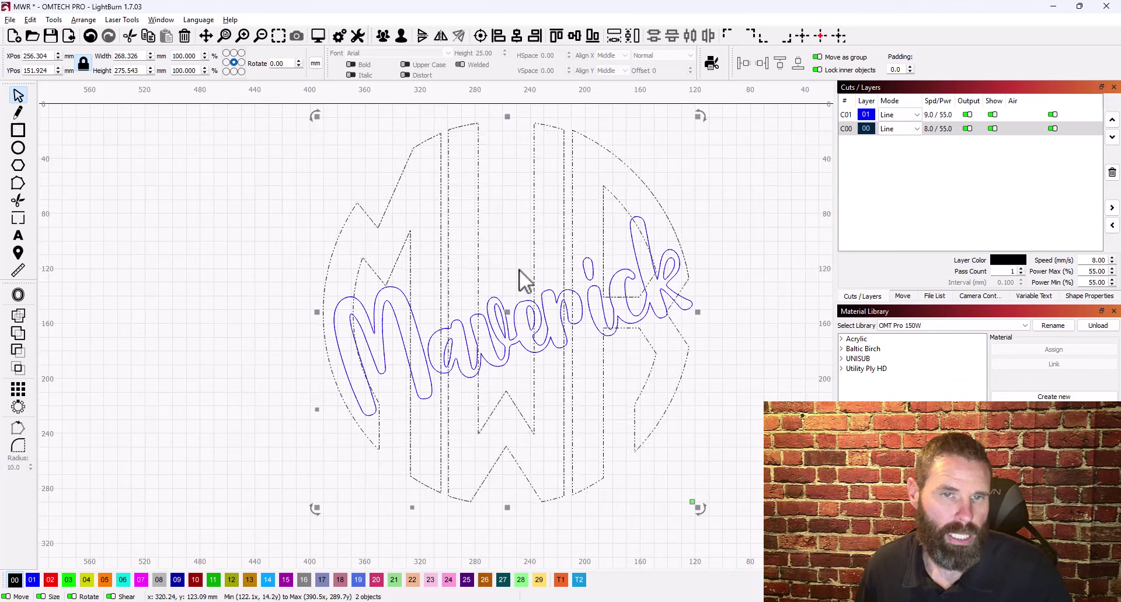
click(17, 351)
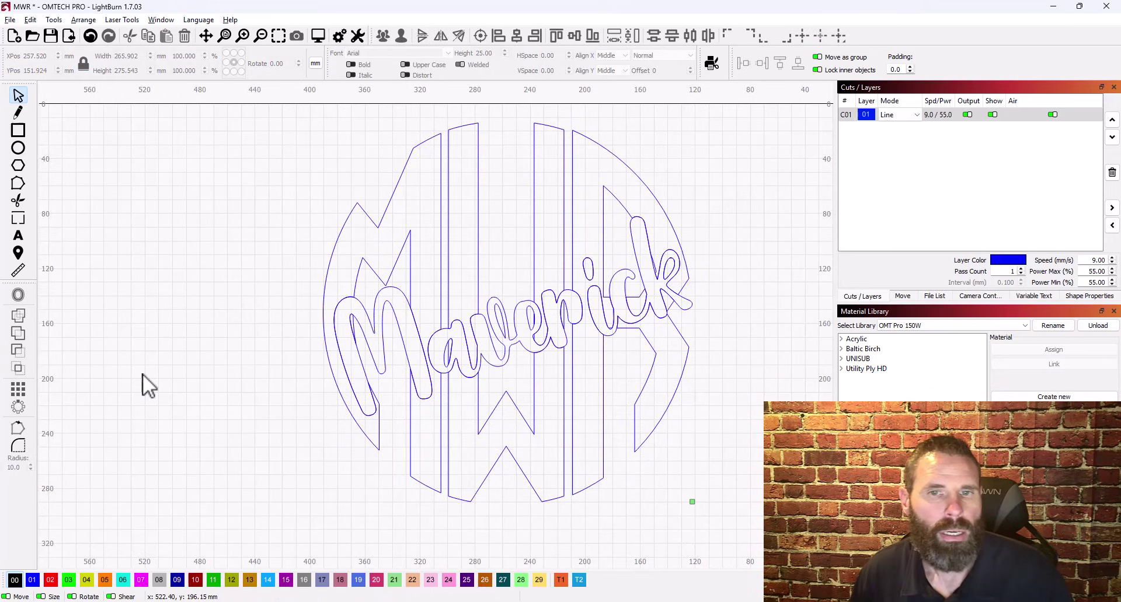
click(380, 327)
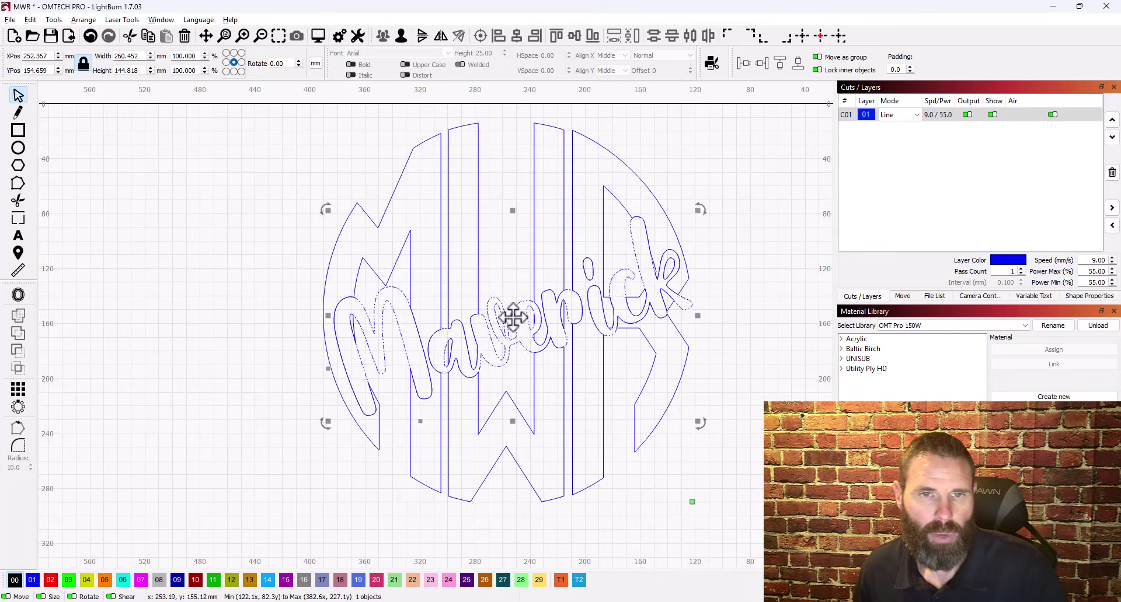
drag(484, 323, 488, 292)
drag(523, 320, 551, 431)
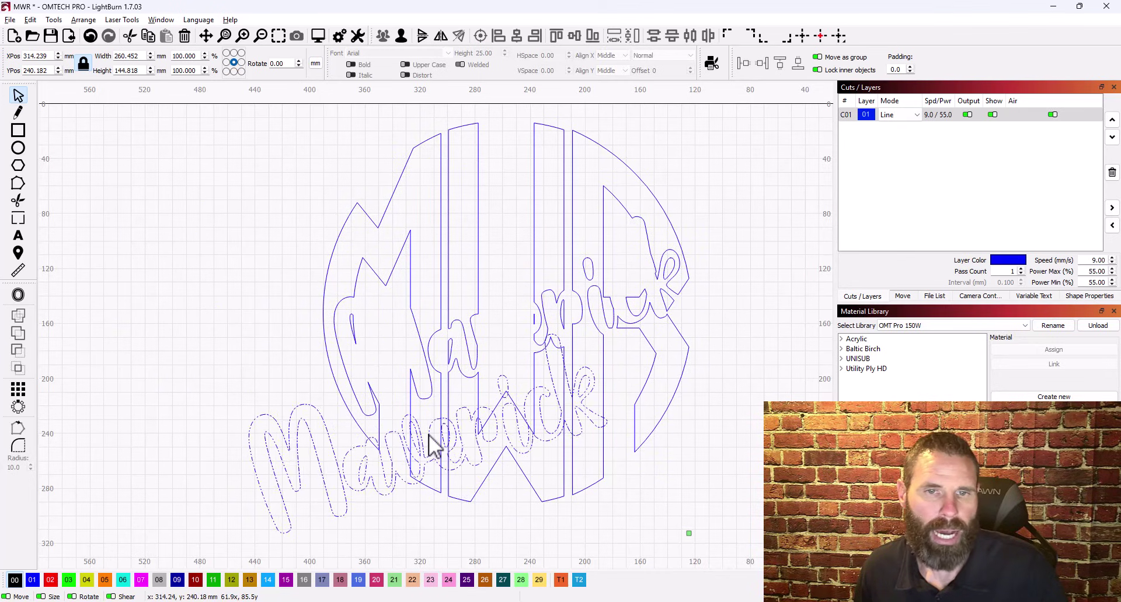
drag(432, 447, 250, 280)
key(ctrl+z)
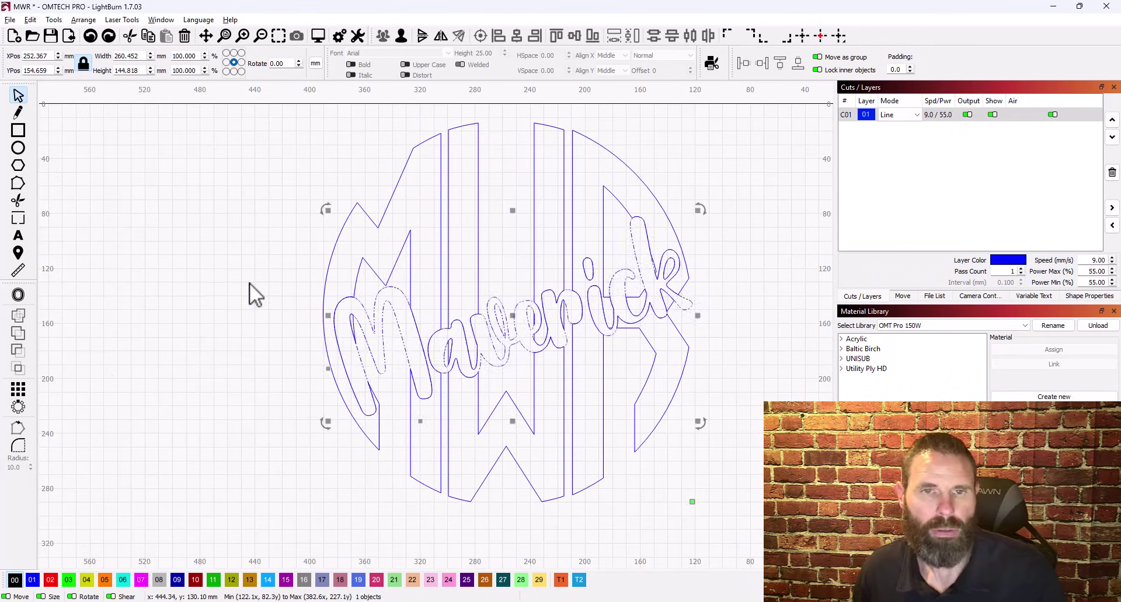